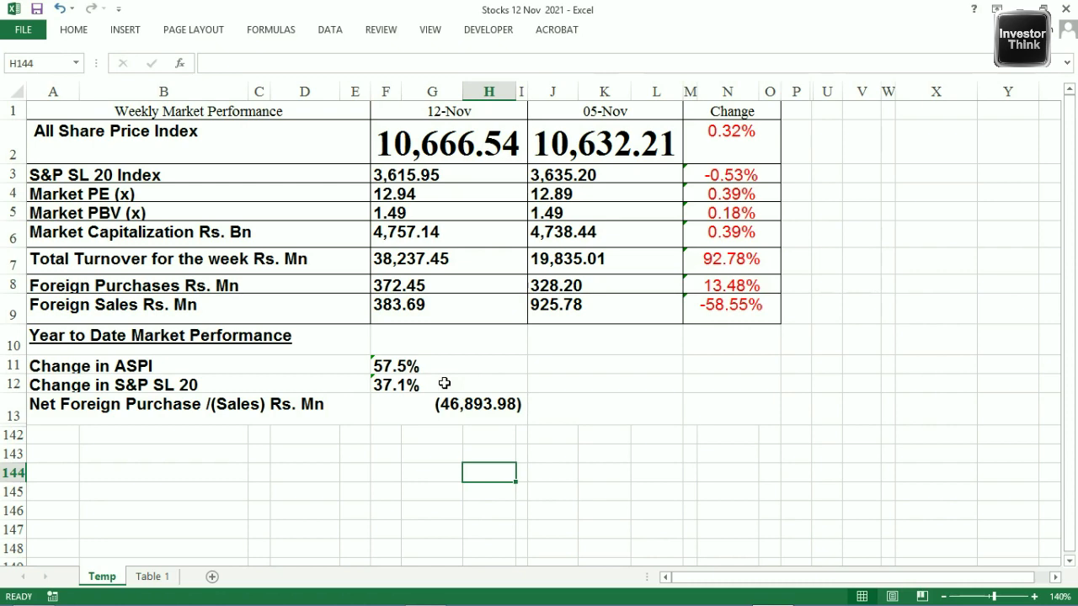
# - Open the Table 1 sheet and highlight the first stock table's top rows, followed by its whole PBV column
pyautogui.click(153, 577)
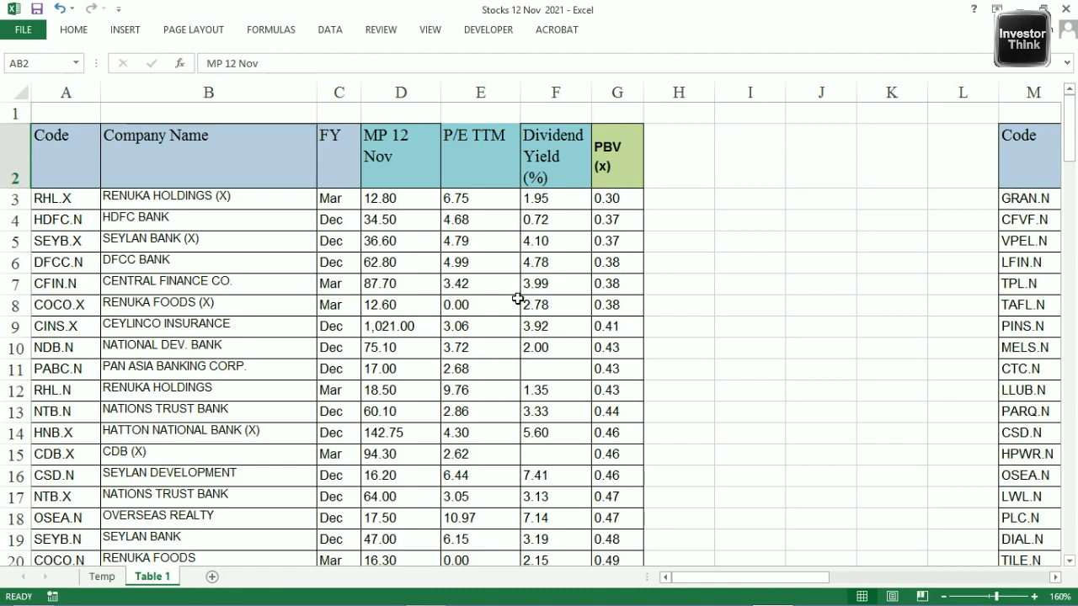
pyautogui.moveTo(83, 154); pyautogui.dragTo(621, 305)
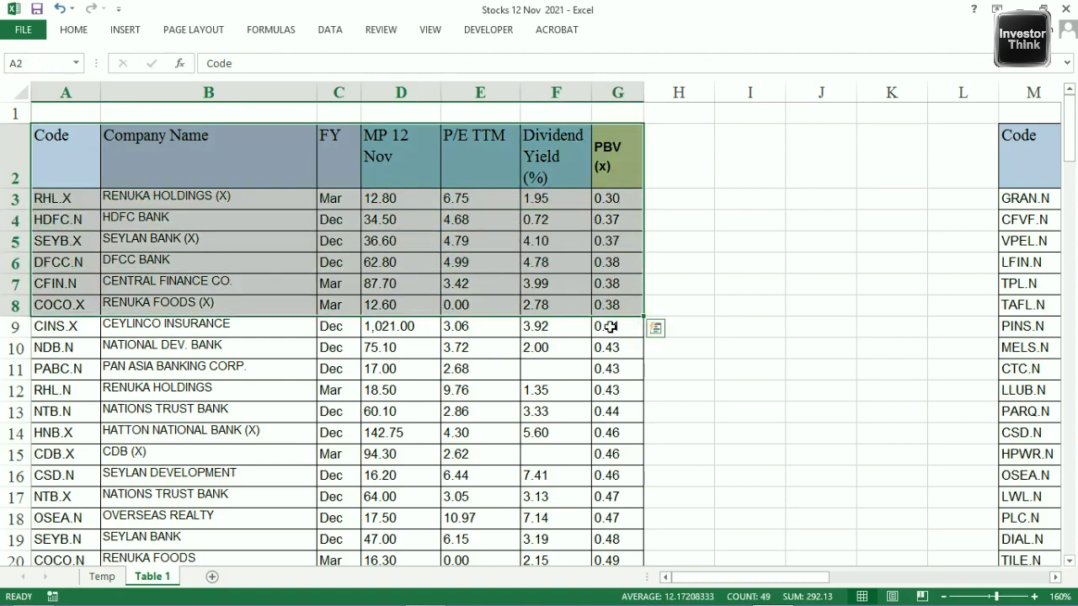
pyautogui.click(613, 291)
pyautogui.click(623, 94)
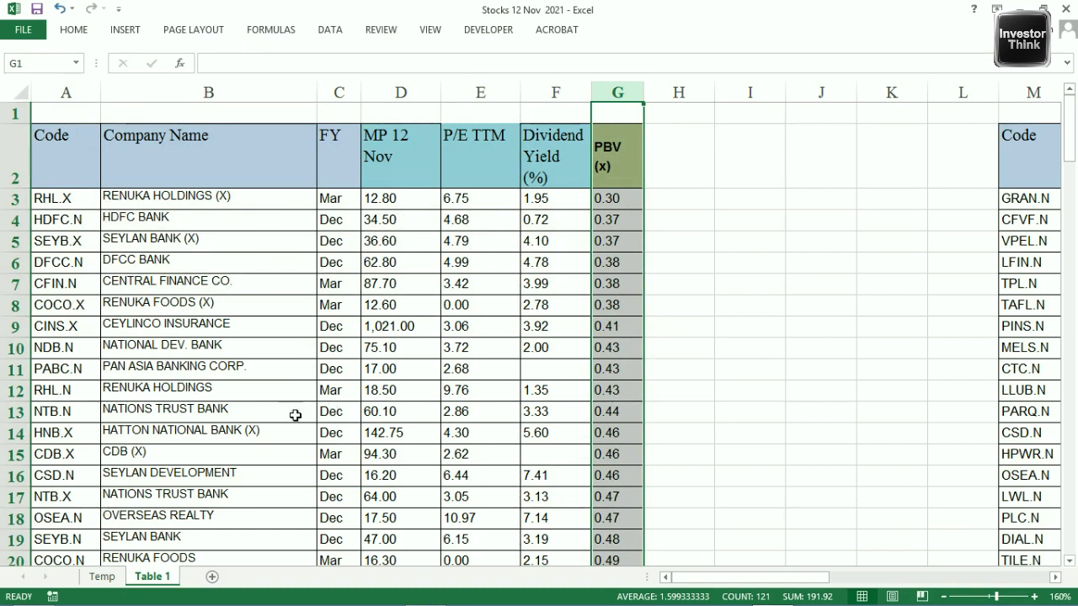
# - Highlight the first table's rows from DFCC Bank to Seylan Bank (A6:F19) and look over the companies listed below them
pyautogui.moveTo(80, 263); pyautogui.dragTo(127, 367)
pyautogui.moveTo(178, 430); pyautogui.dragTo(577, 536)
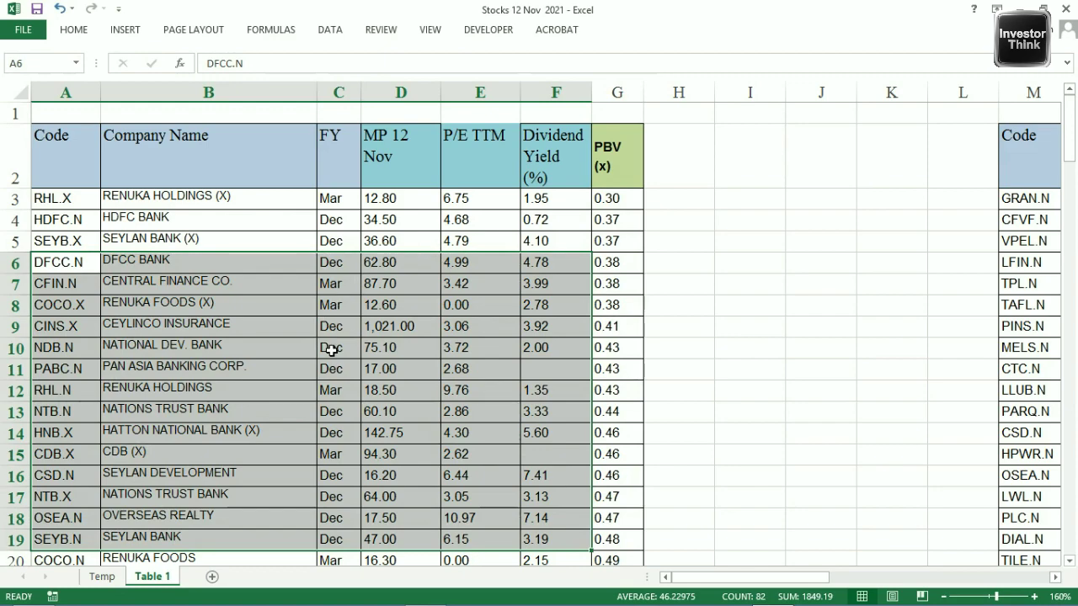
pyautogui.scroll(-2, 333, 350)
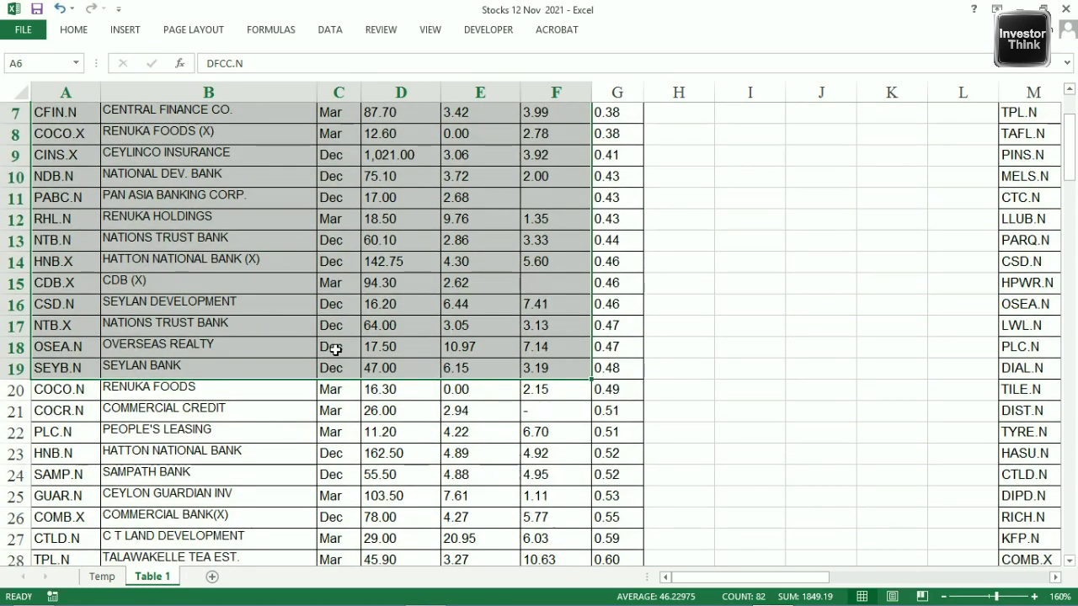
pyautogui.scroll(2, 335, 349)
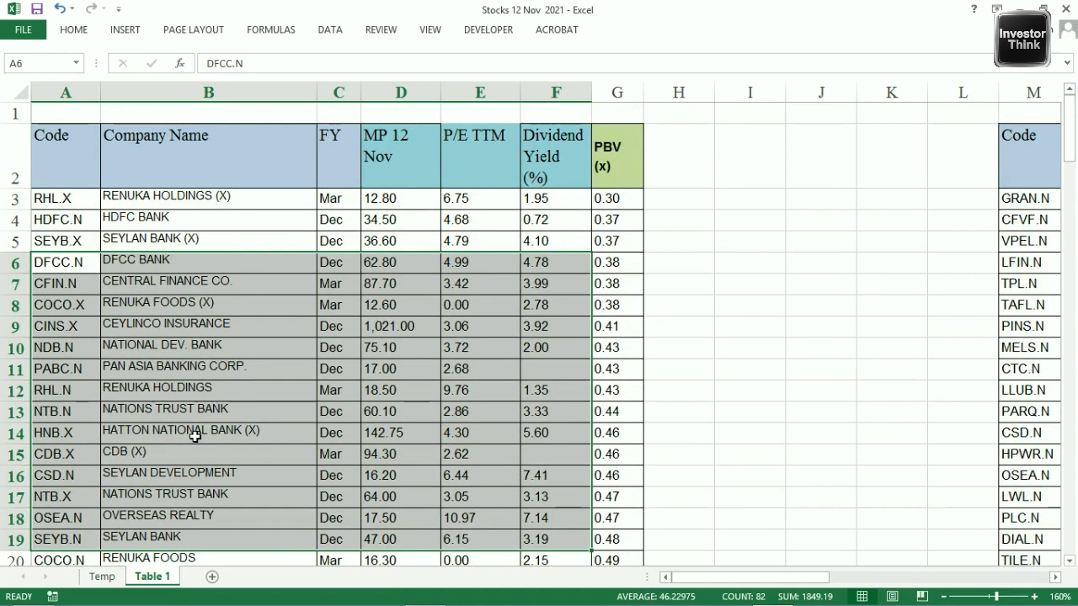
# - Highlight the PBV values from Central Finance Co. to Seylan Bank (G7:G19) and review the companies further down the list
pyautogui.click(369, 355)
pyautogui.moveTo(607, 287); pyautogui.dragTo(612, 539)
pyautogui.scroll(-2, 382, 379)
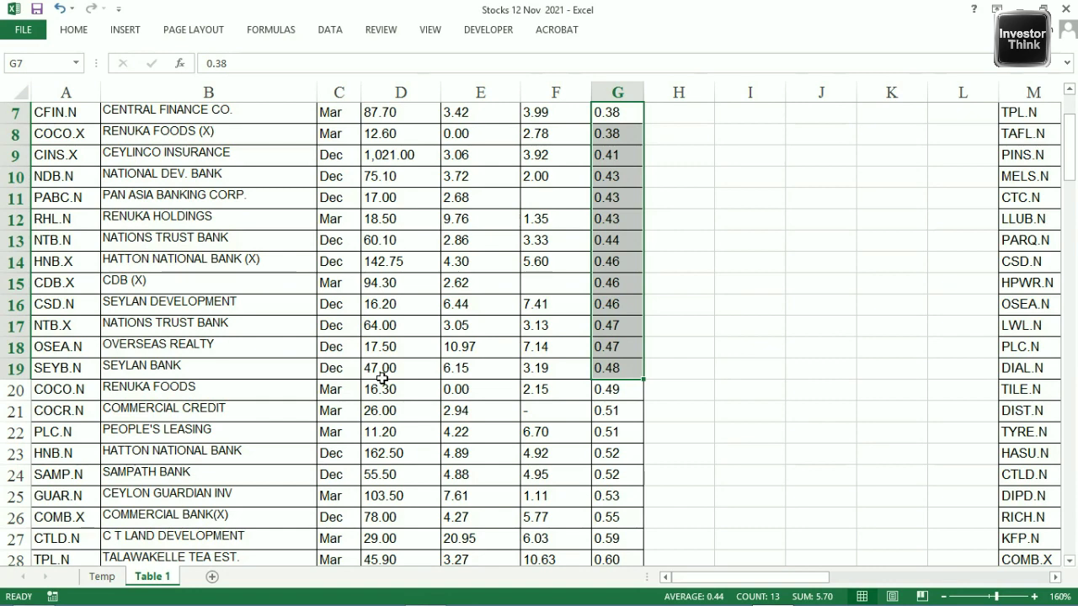
pyautogui.scroll(2, 382, 378)
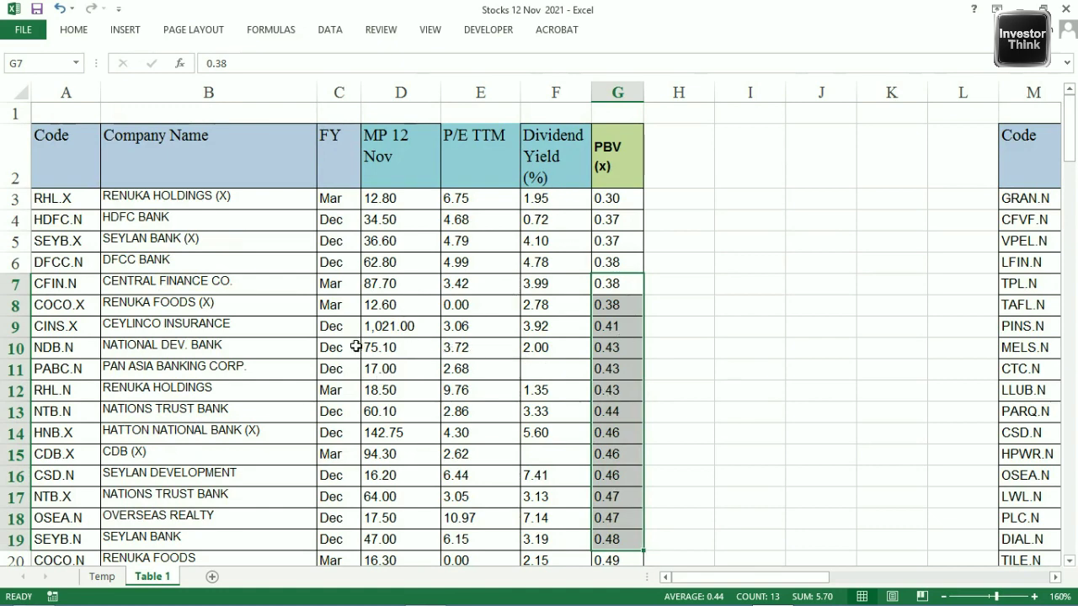
pyautogui.scroll(-3, 355, 346)
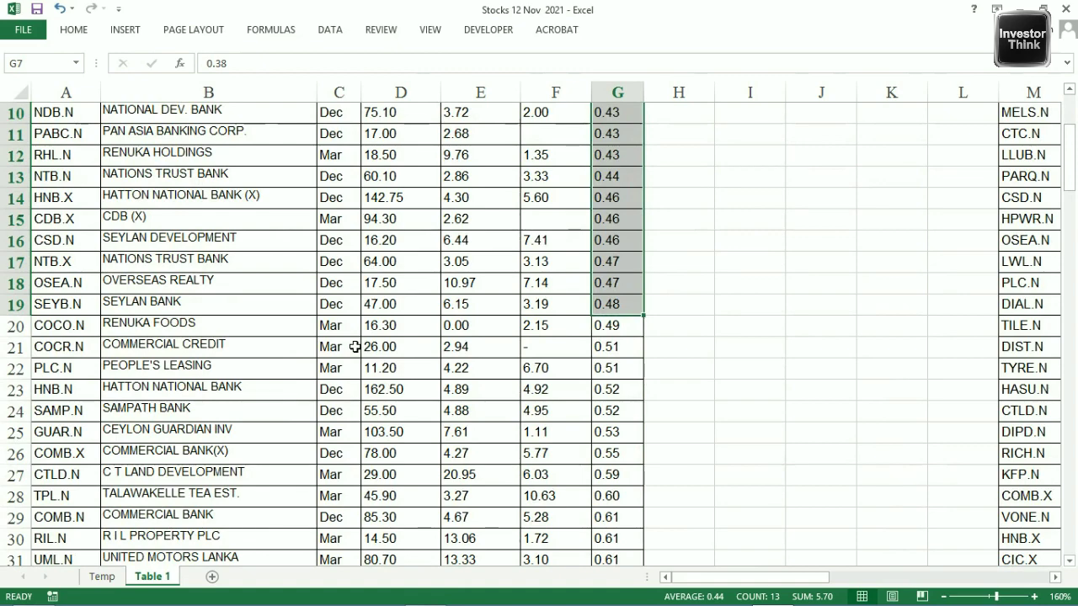
# - In the second stock table, highlight the Dividend Yield column and the MP 12 Nov column down to row 14
pyautogui.moveTo(815, 578); pyautogui.dragTo(937, 578)
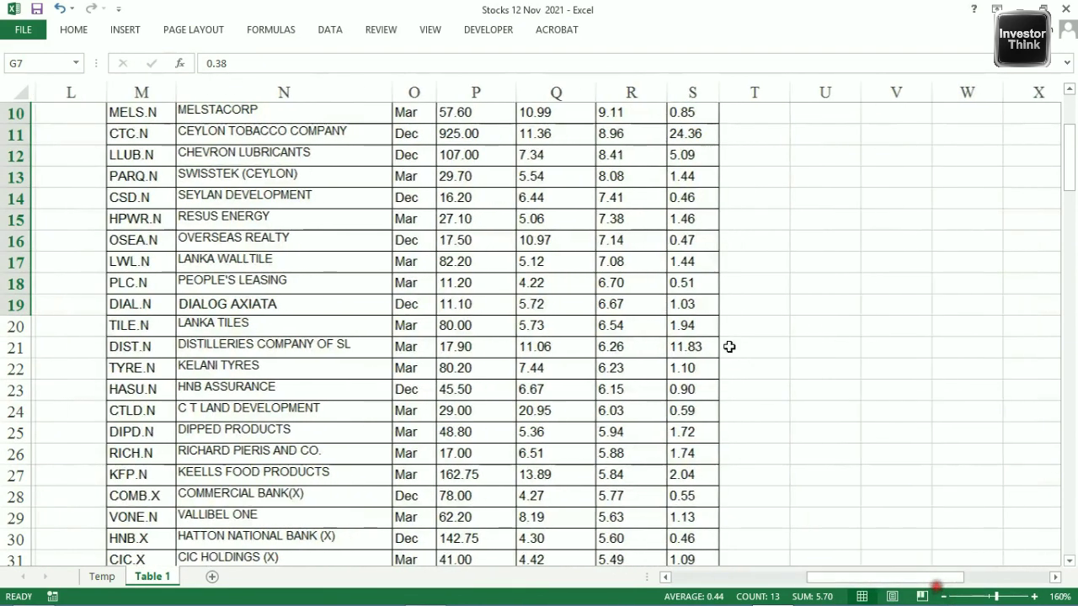
pyautogui.scroll(3, 730, 346)
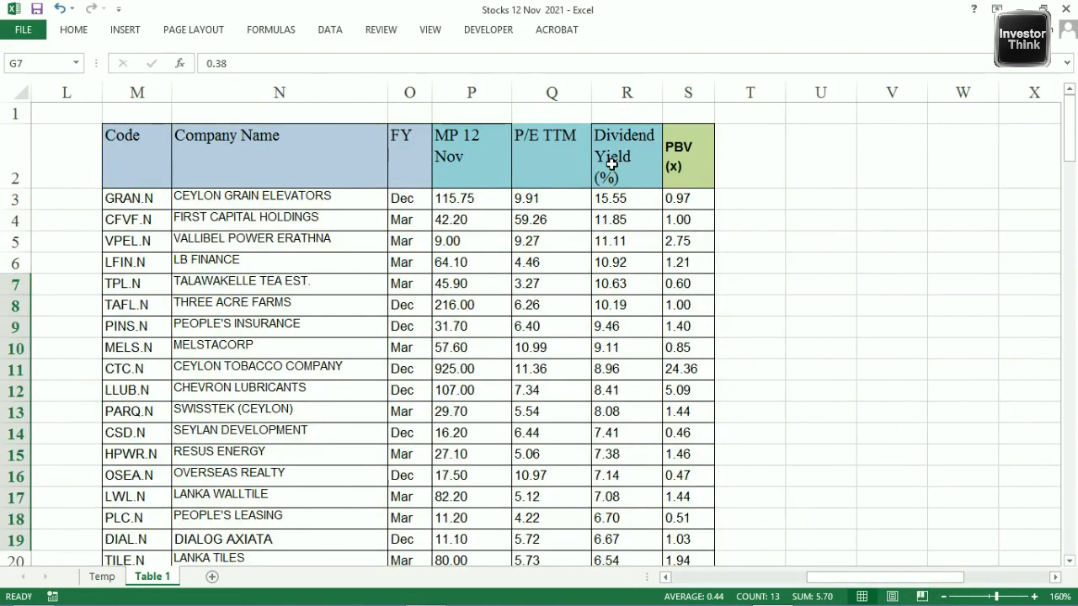
pyautogui.moveTo(623, 162); pyautogui.dragTo(595, 441)
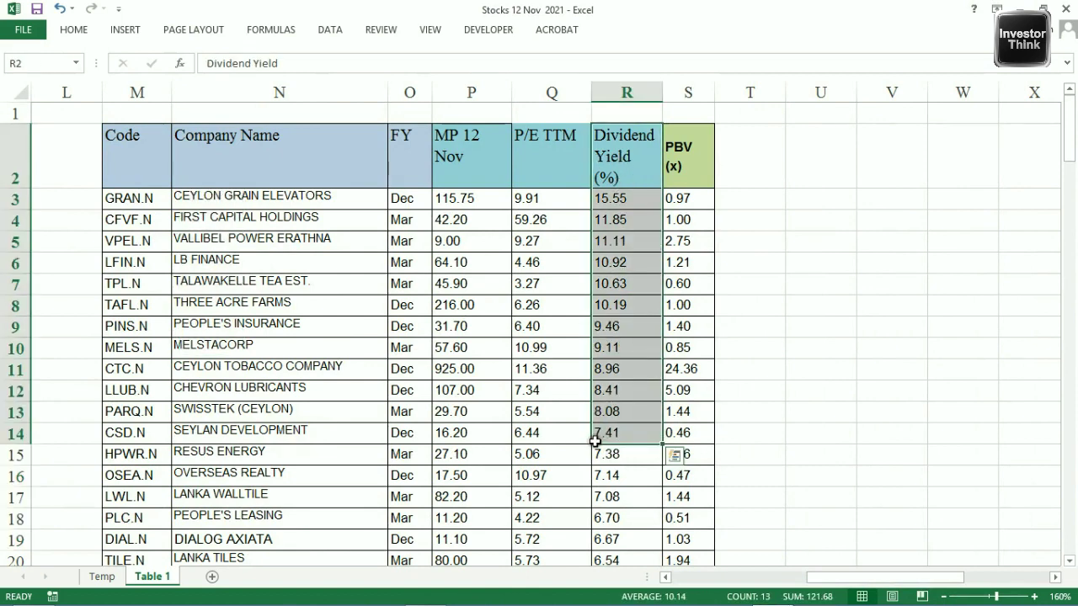
pyautogui.click(226, 244)
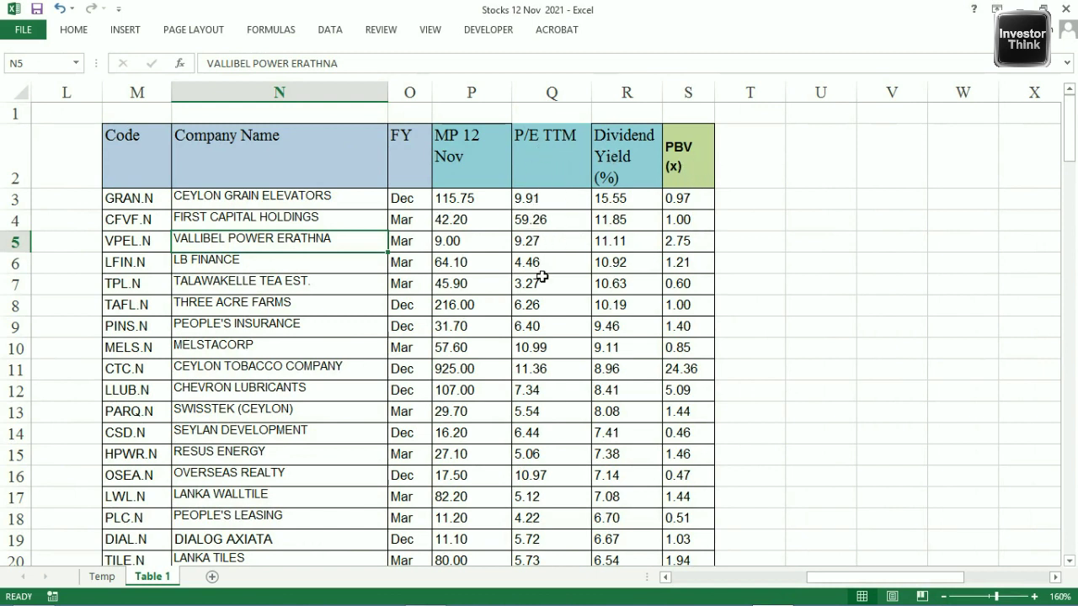
pyautogui.moveTo(457, 160); pyautogui.dragTo(476, 425)
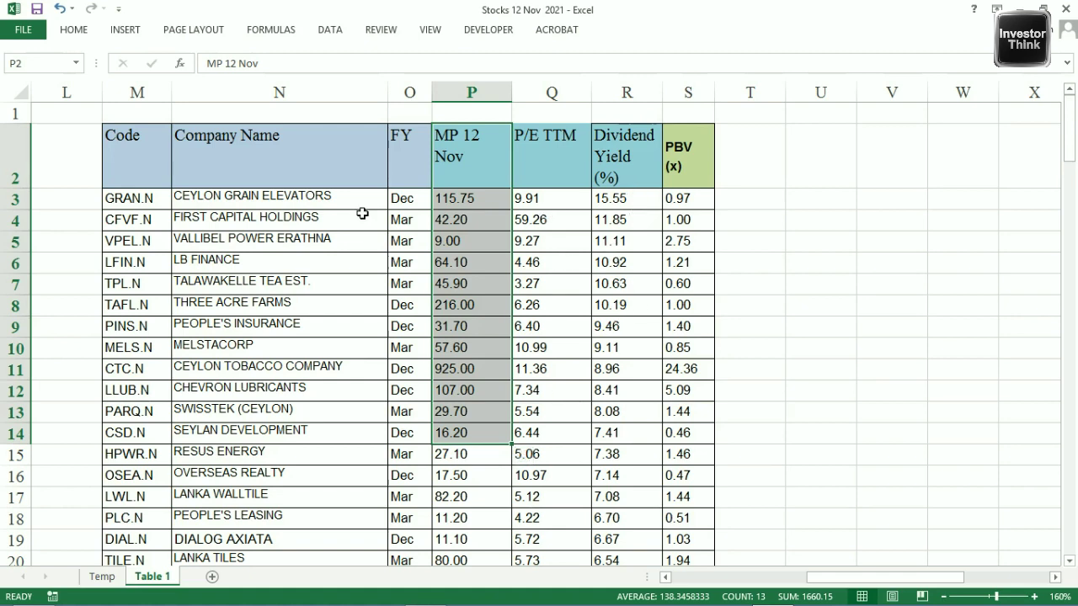
# - Highlight the second table's rows from Ceylon Grain Elevators to HNB Assurance (M3:S23) and review the companies below them
pyautogui.moveTo(135, 199); pyautogui.dragTo(685, 548)
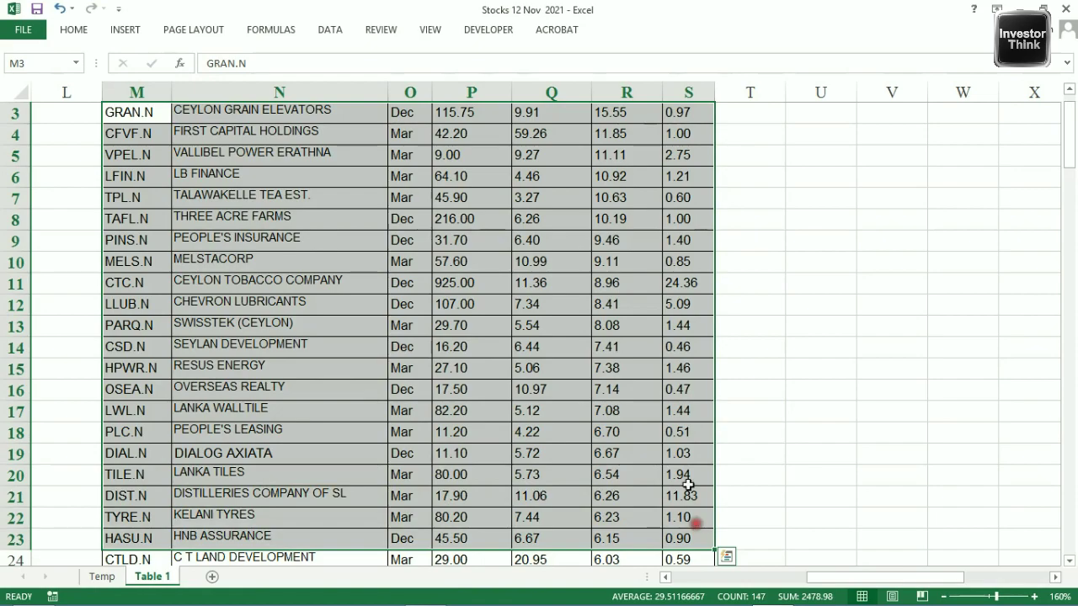
pyautogui.scroll(1, 680, 474)
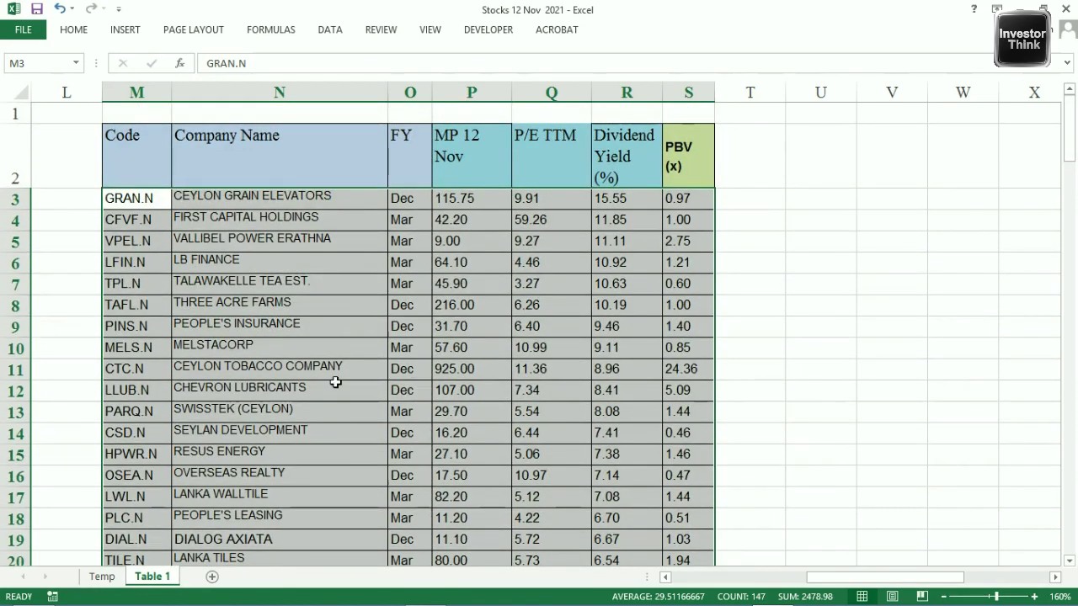
pyautogui.scroll(-1, 337, 383)
pyautogui.scroll(-4, 366, 410)
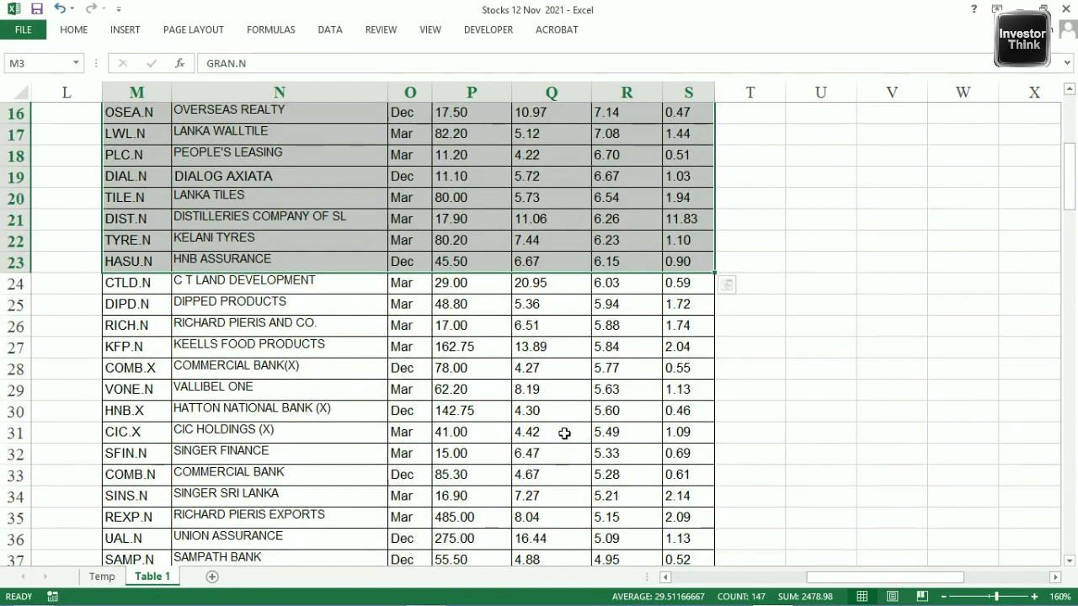
pyautogui.scroll(5, 566, 434)
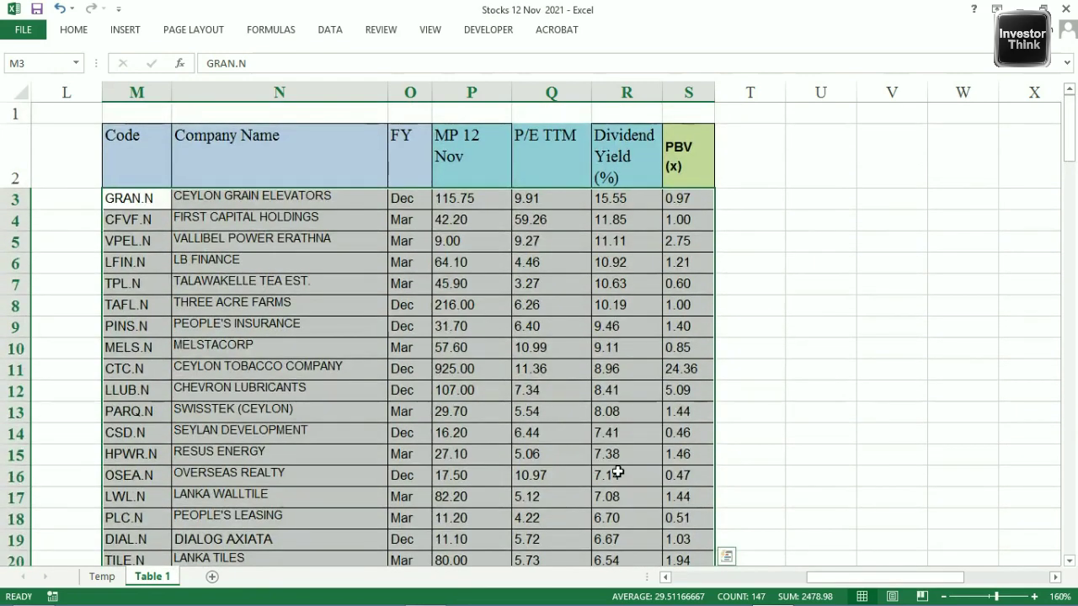
pyautogui.click(653, 512)
# - In the "Dividend Yield over 5.5% AND PBV below 1.5" table, highlight the rows from Dipped Products up to Three Acre Farms
pyautogui.moveTo(821, 577); pyautogui.dragTo(1027, 593)
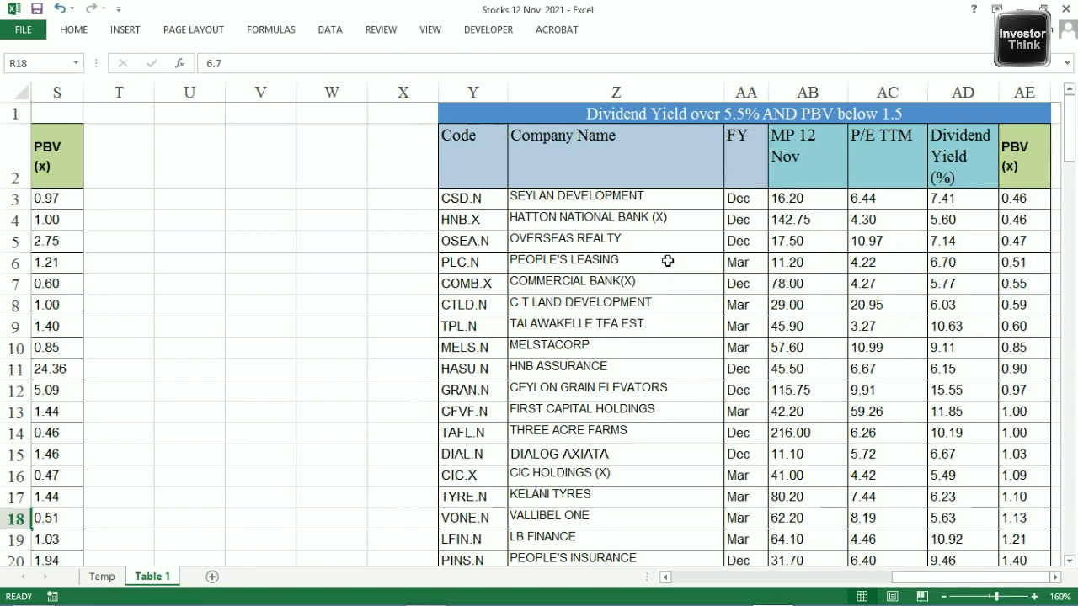
pyautogui.scroll(-4, 569, 278)
pyautogui.scroll(2, 549, 390)
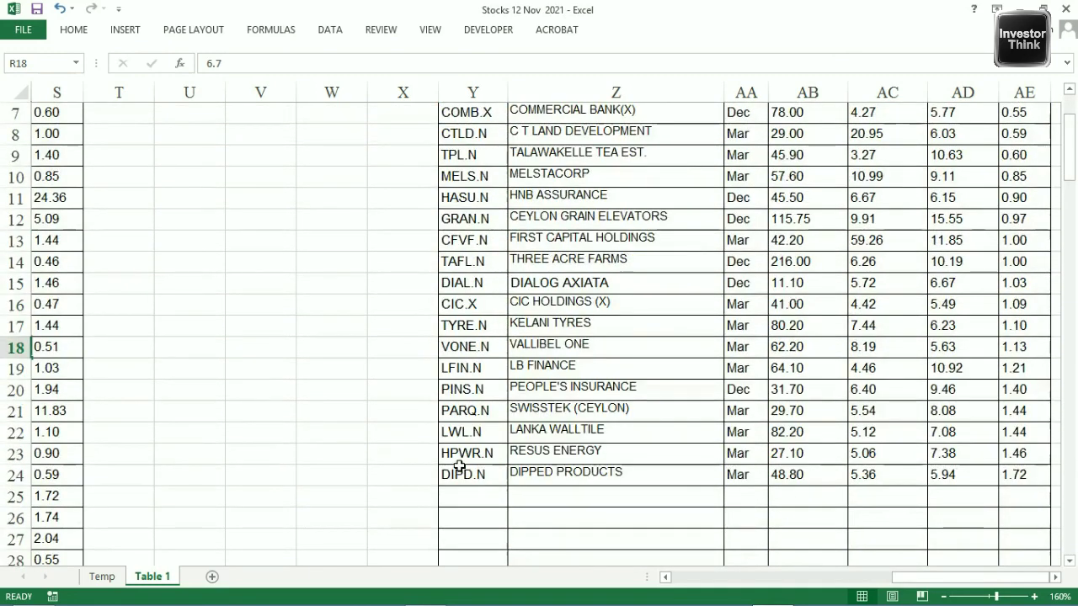
pyautogui.click(463, 473)
pyautogui.moveTo(589, 478); pyautogui.dragTo(967, 265)
pyautogui.scroll(2, 695, 253)
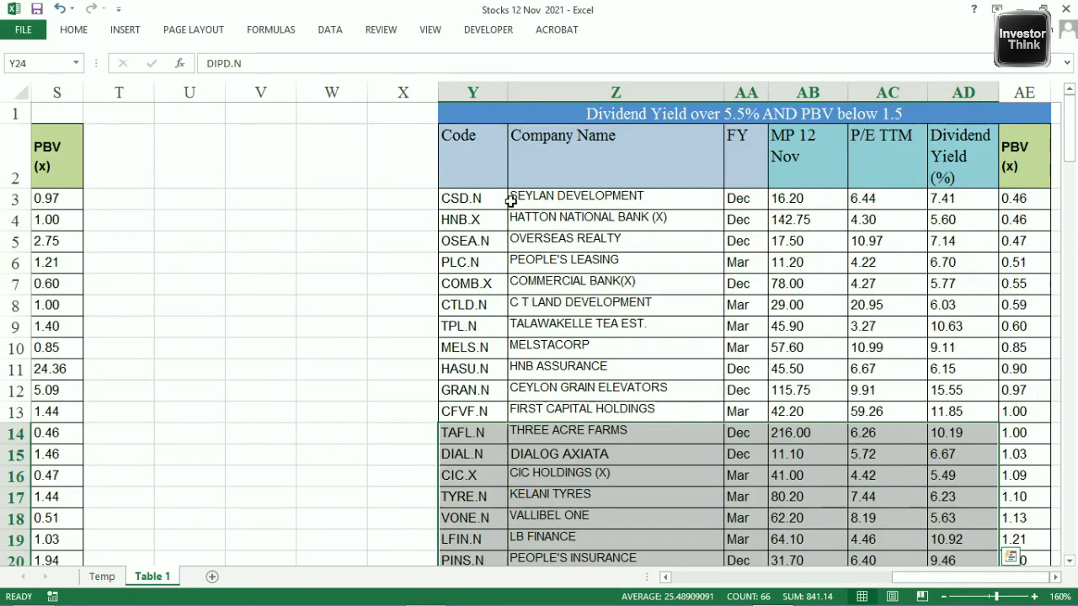
# - Highlight the rows from Seylan Development to C T Land Development (Y3:AE8), then select Talawakelle Tea Est.'s dividend yield
pyautogui.click(473, 198)
pyautogui.moveTo(473, 198); pyautogui.dragTo(1013, 305)
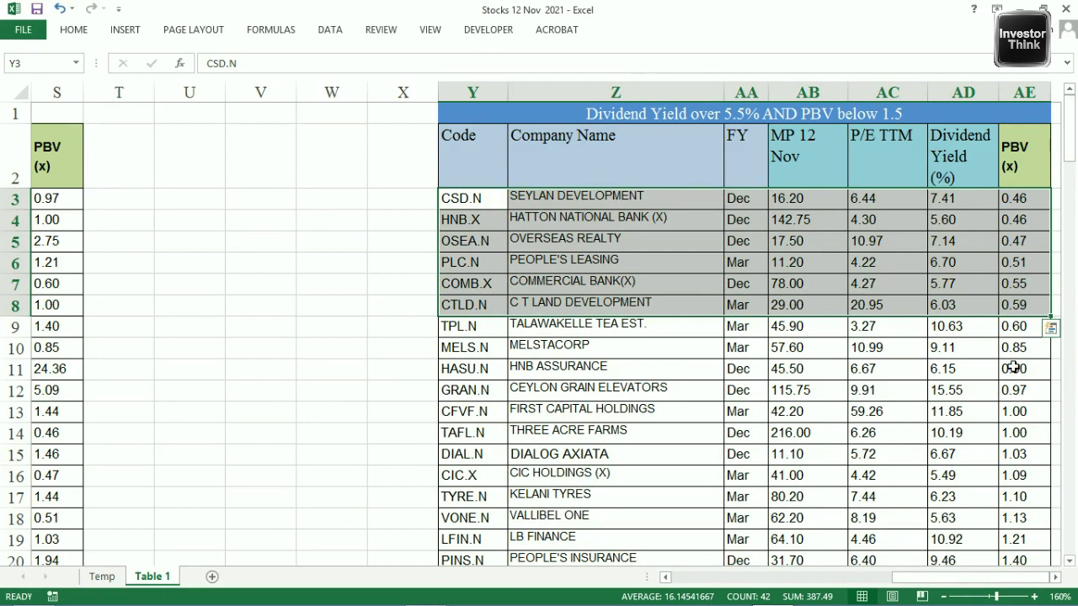
pyautogui.click(965, 335)
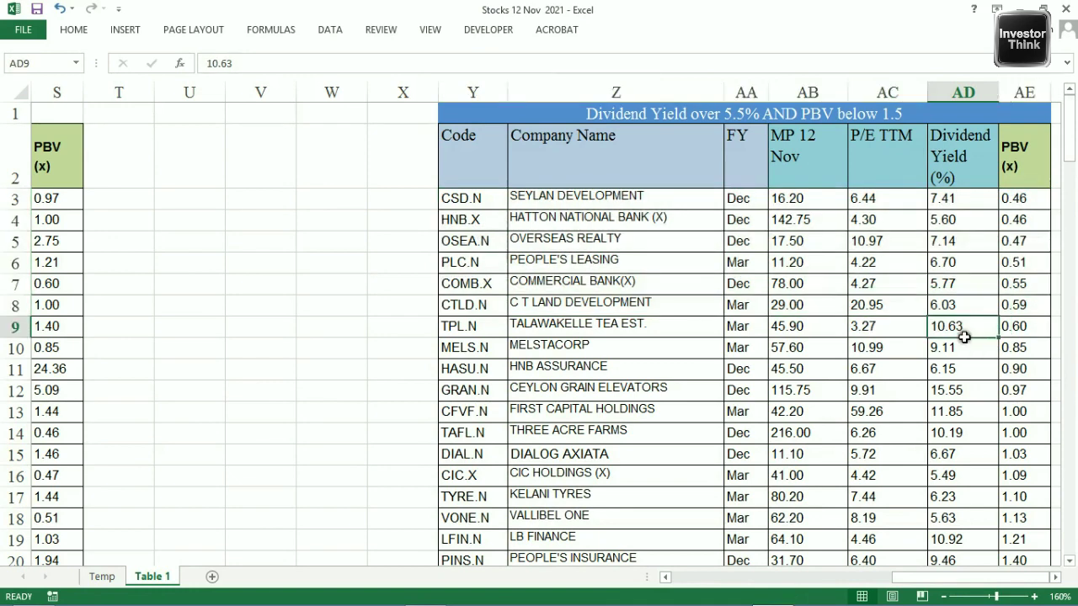